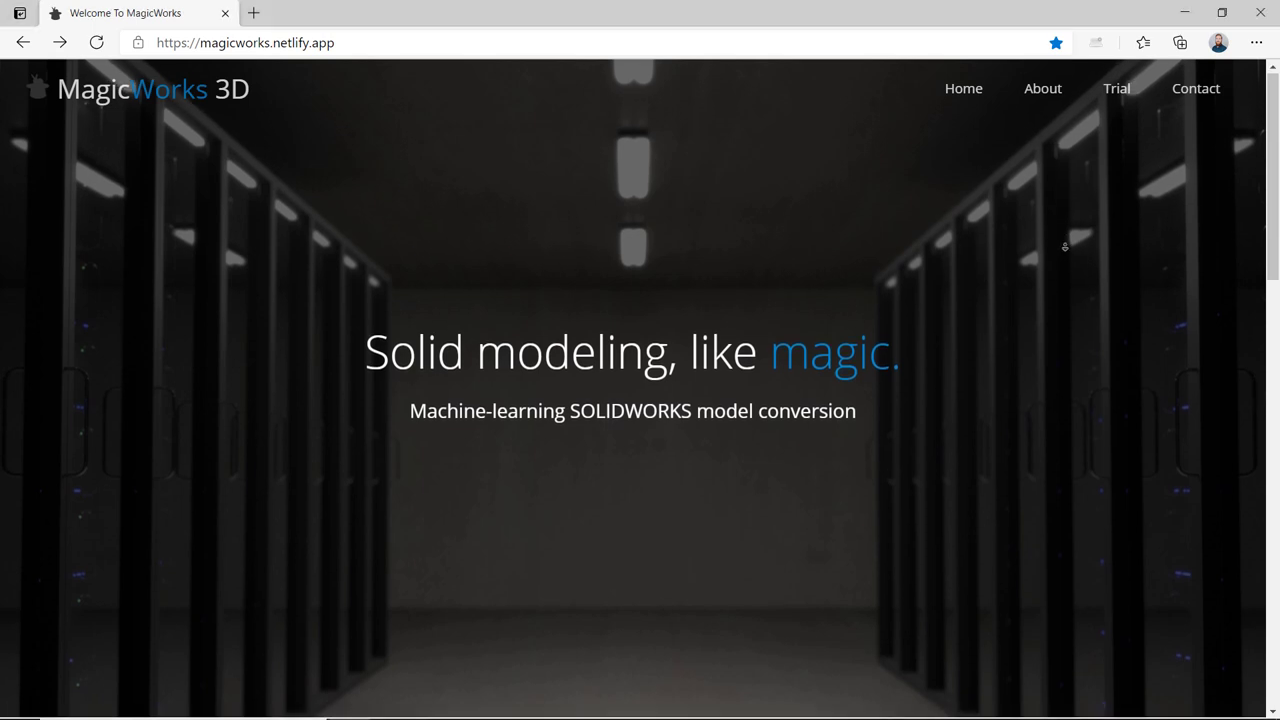
- Scroll the MagicWorks page down to the free-trial section with the 64-bit installers
scroll(1066, 306, down, 5)
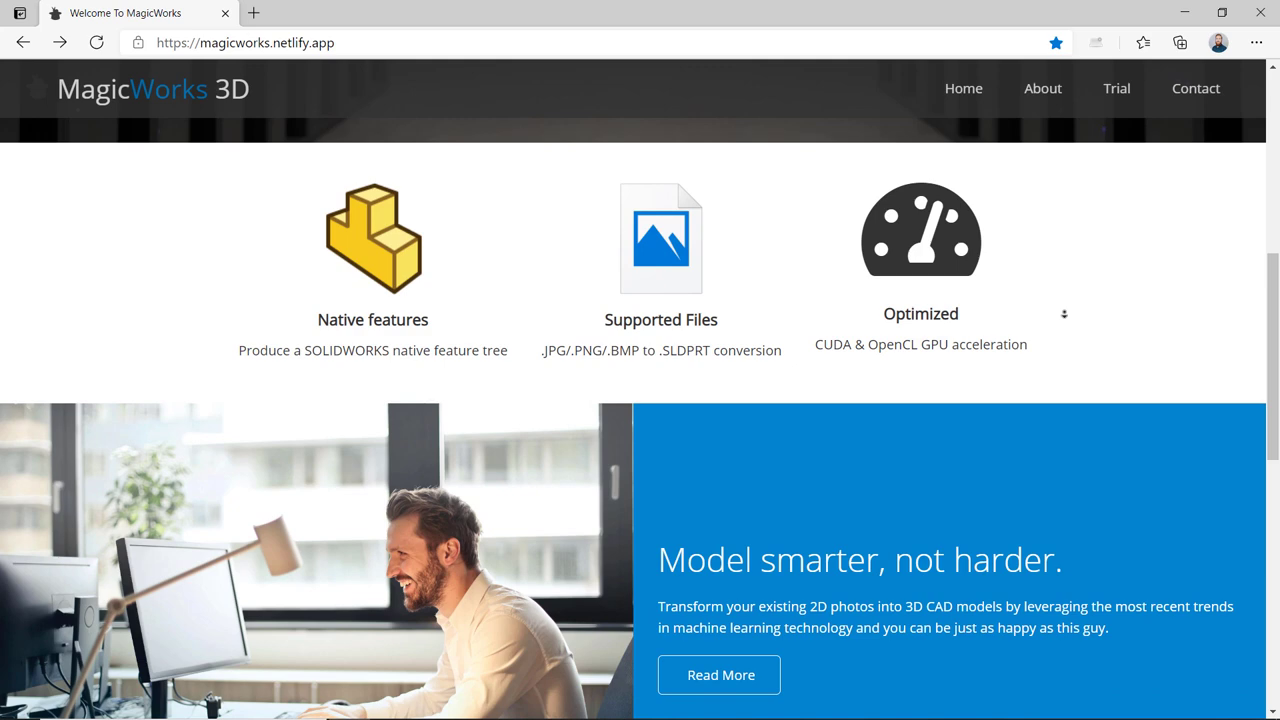
scroll(1064, 313, down, 3)
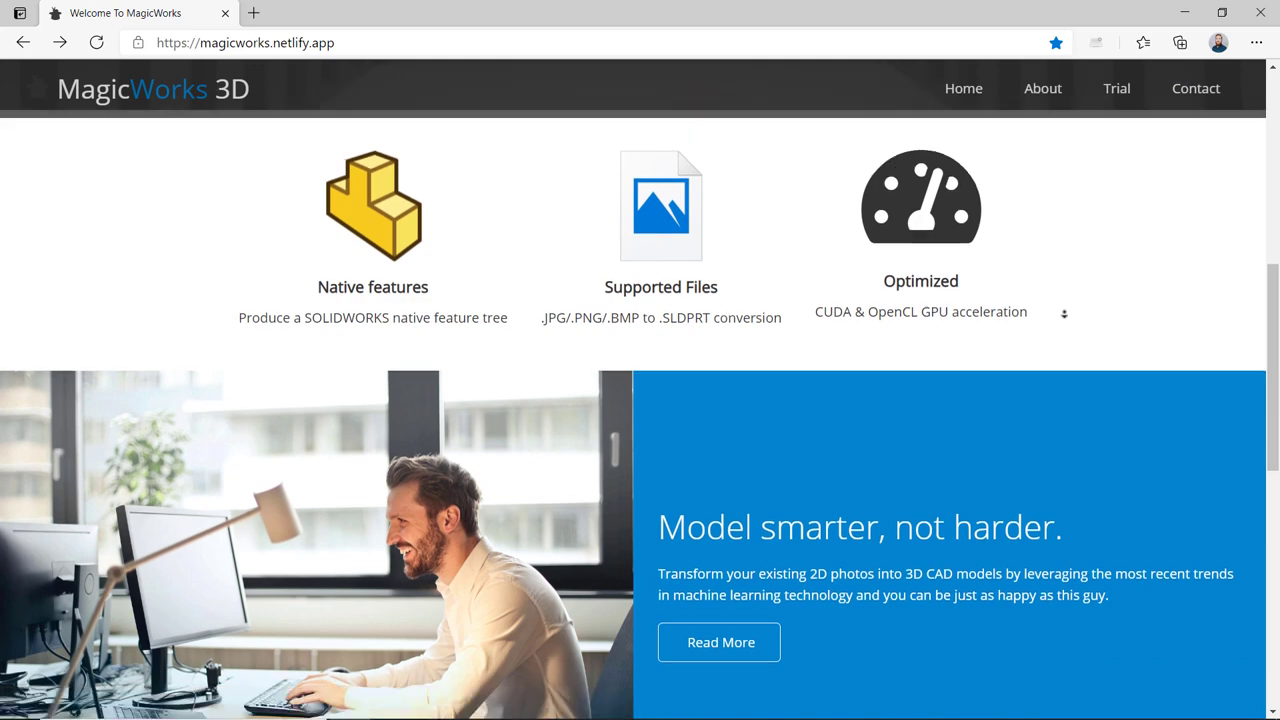
scroll(1070, 300, down, 3)
scroll(1091, 243, down, 1)
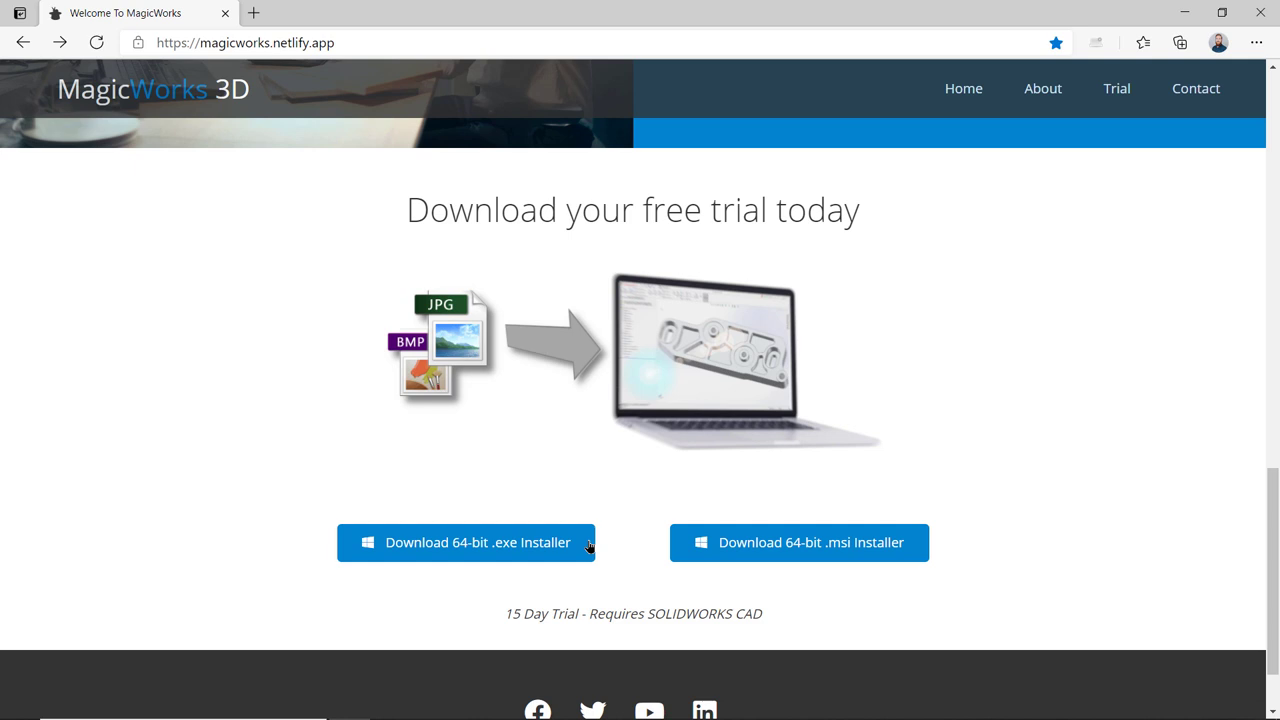
- Download the 64-bit 3DMagicWorks.exe and keep it despite Edge's safety warning
click(582, 547)
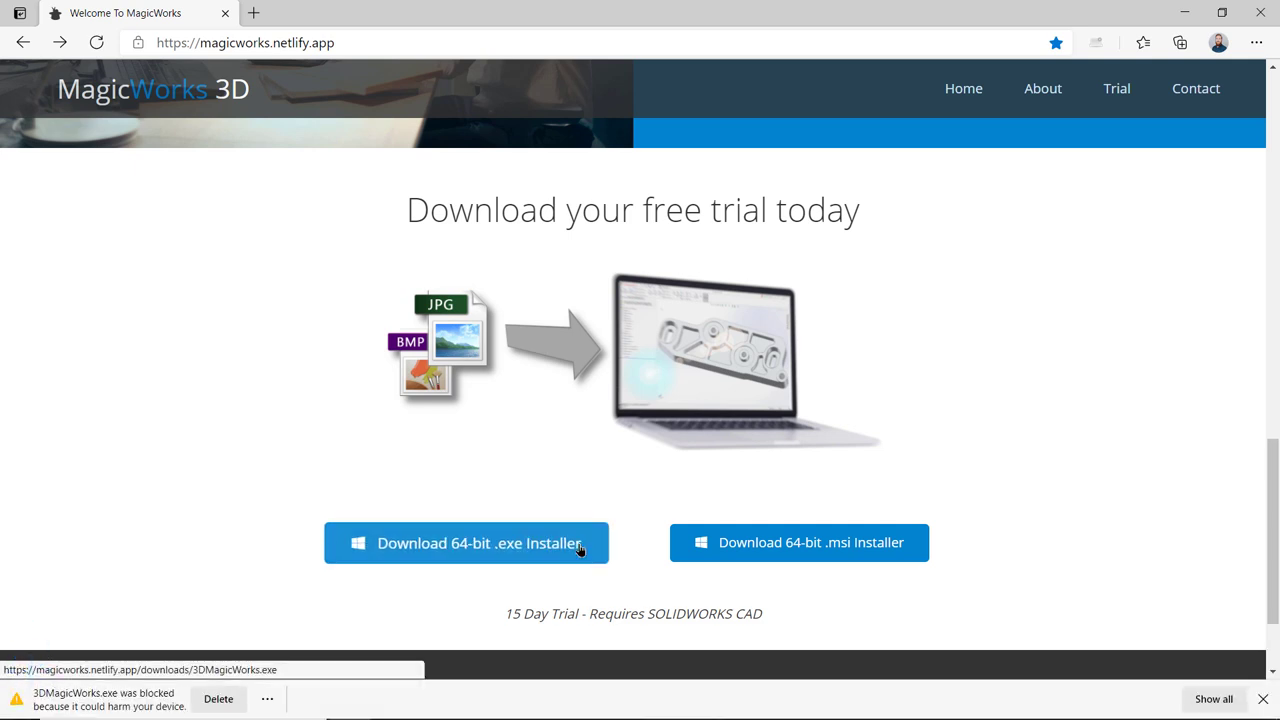
click(267, 700)
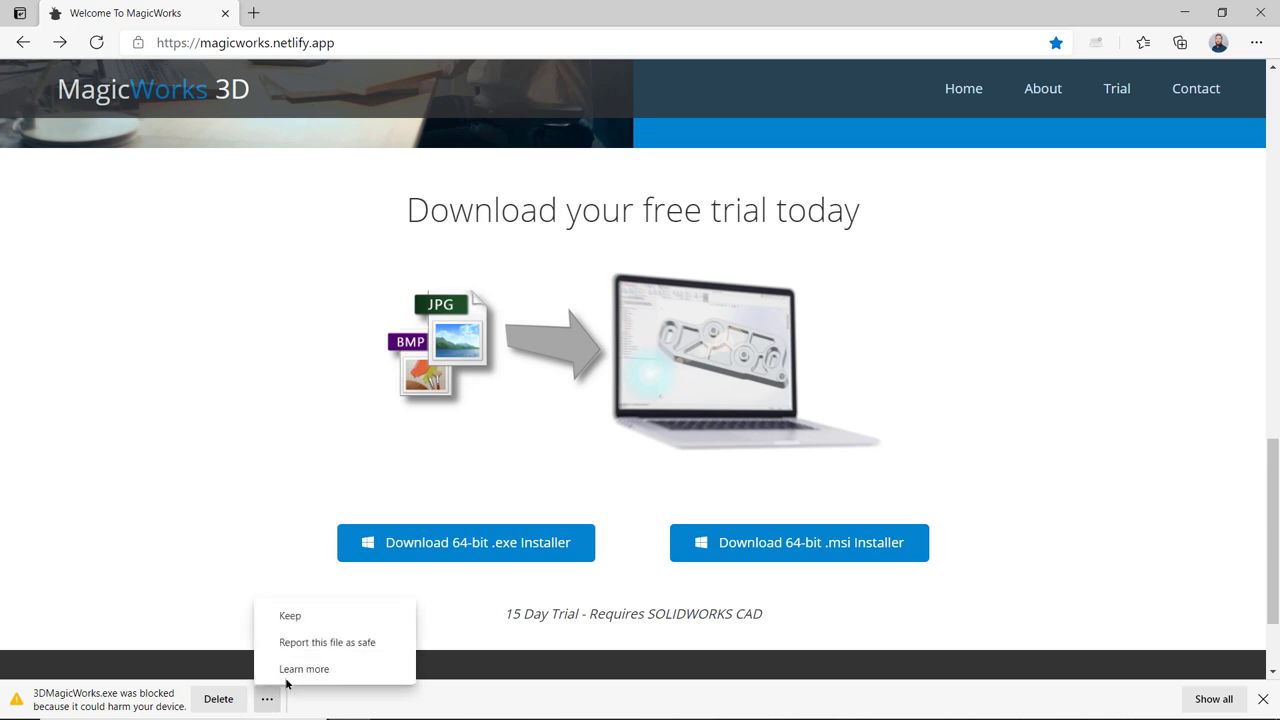
click(309, 624)
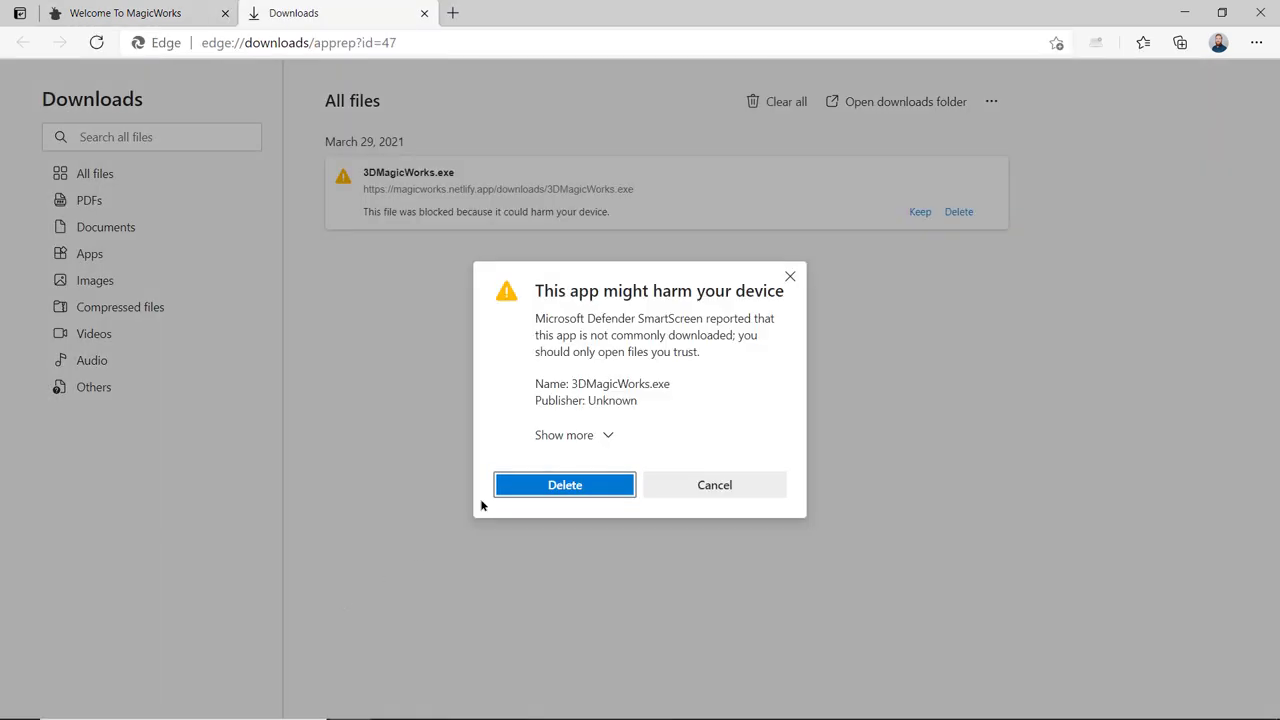
click(566, 440)
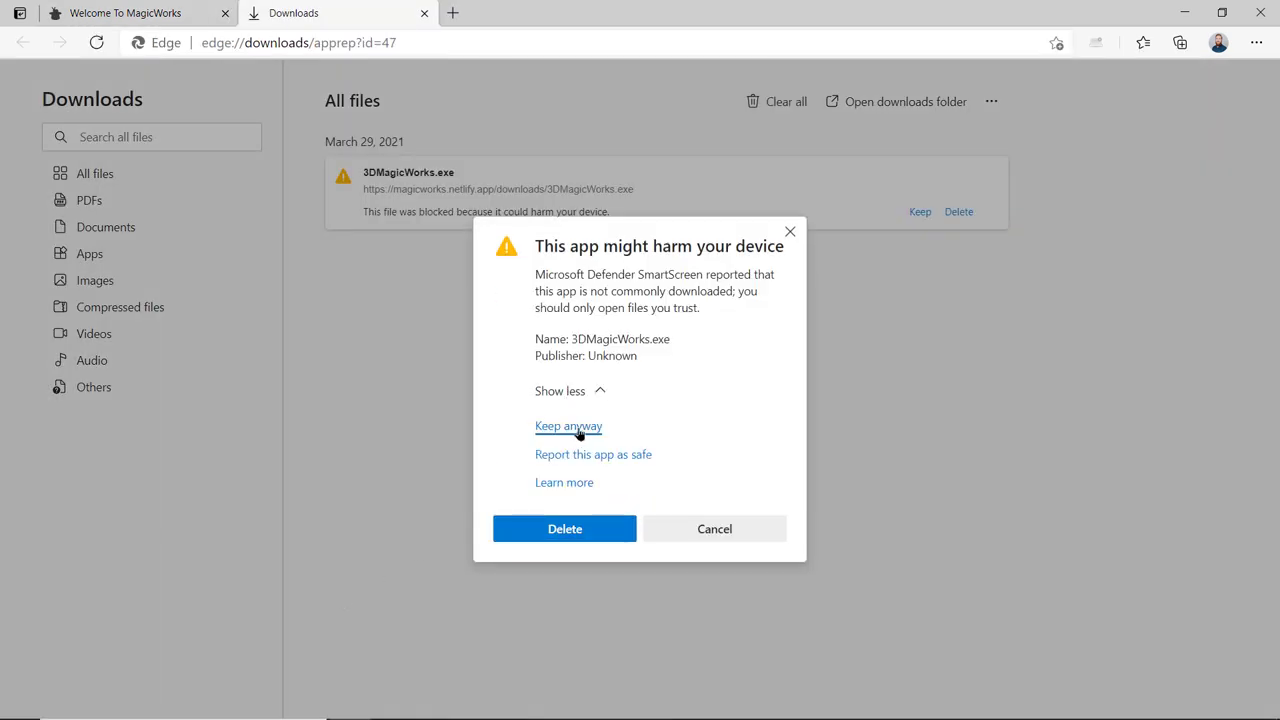
click(578, 428)
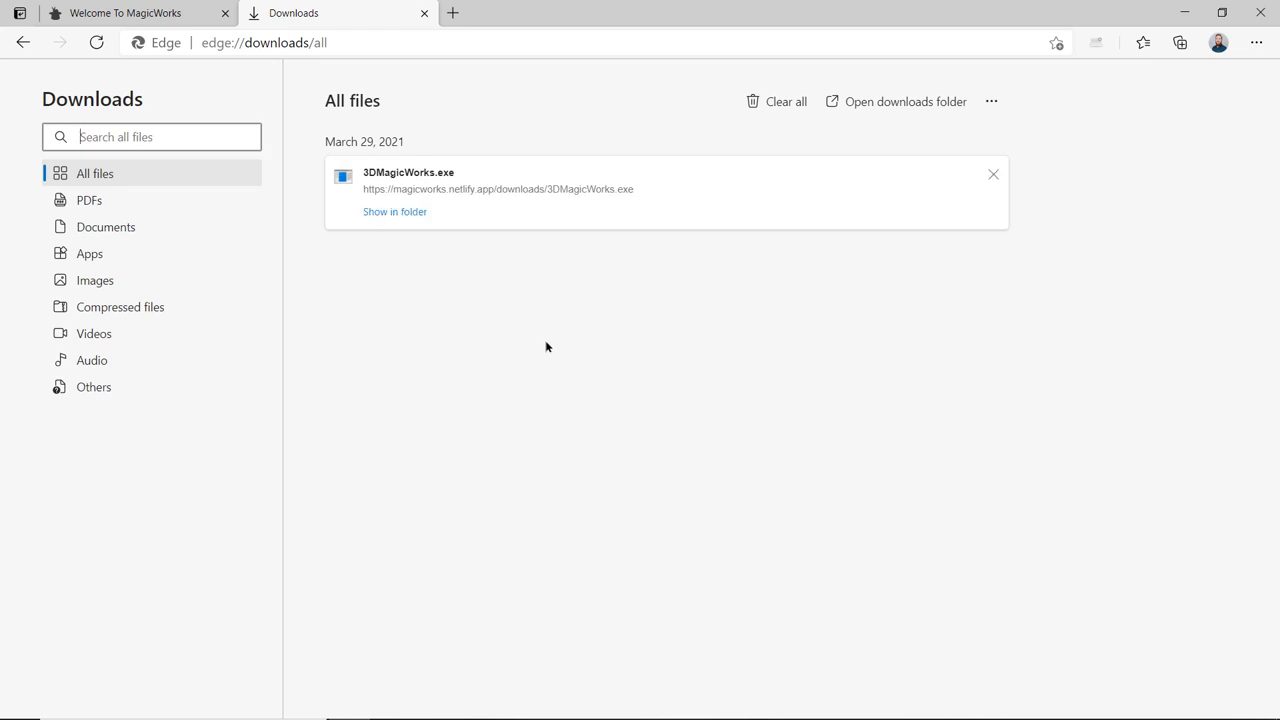
- Launch 3DMagicWorks.exe and run it despite the Windows protection warning
click(440, 180)
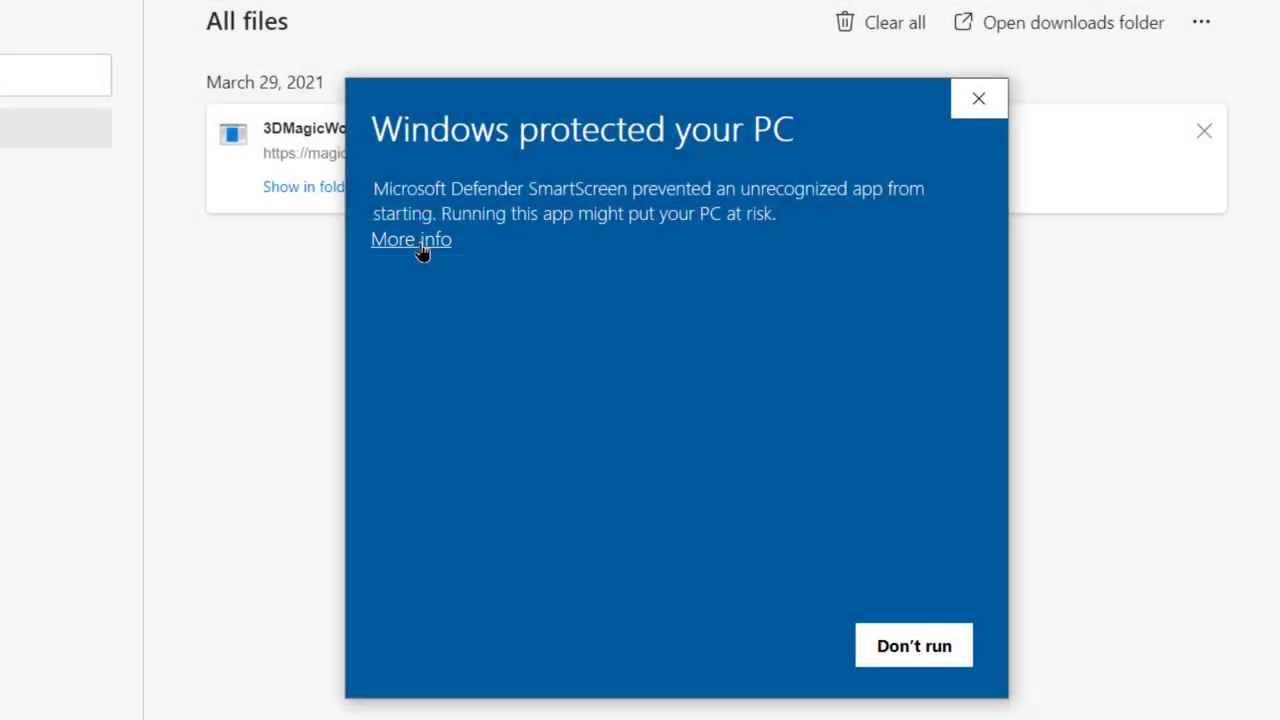
click(420, 244)
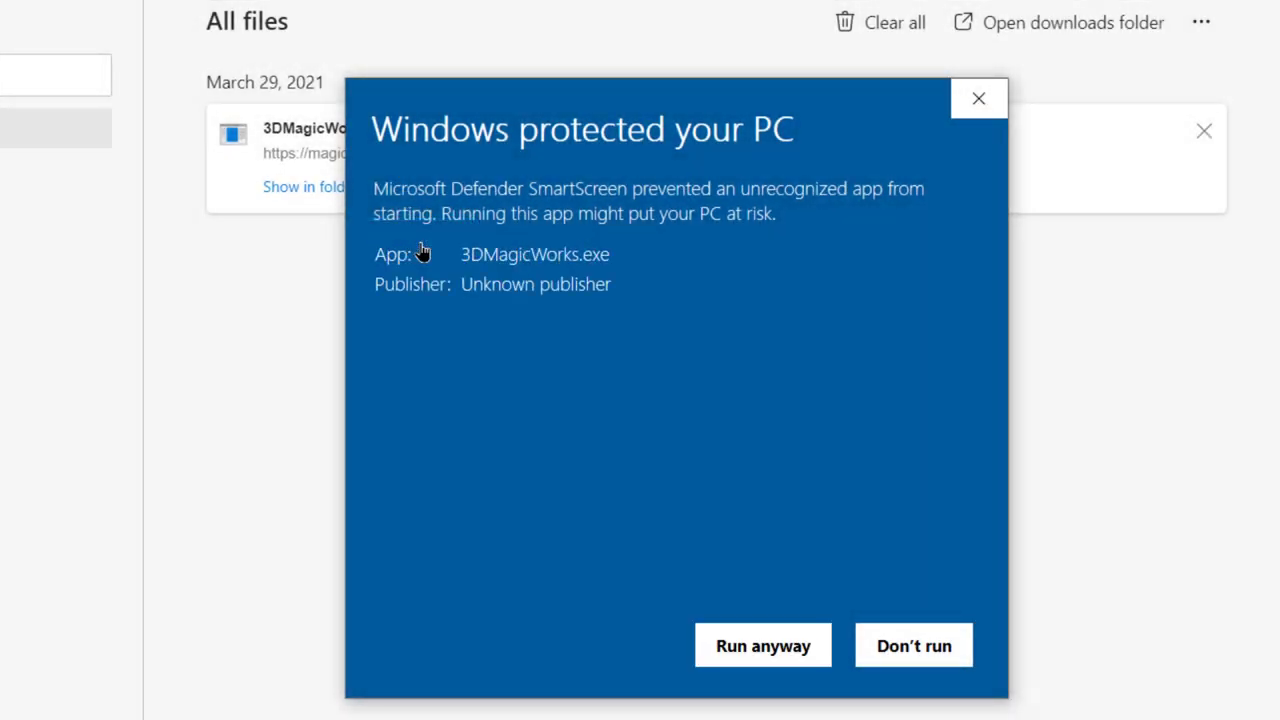
click(712, 640)
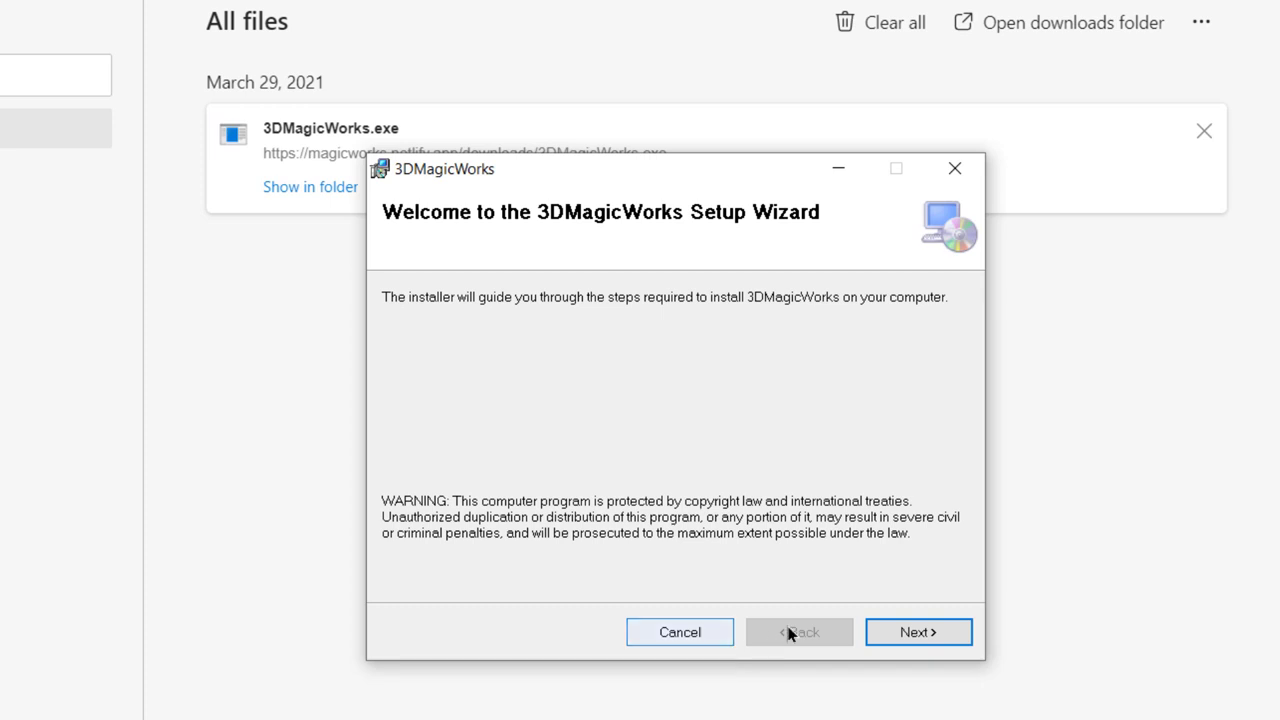
- Install 3DMagicWorks to the default folder and close the finished wizard
click(900, 636)
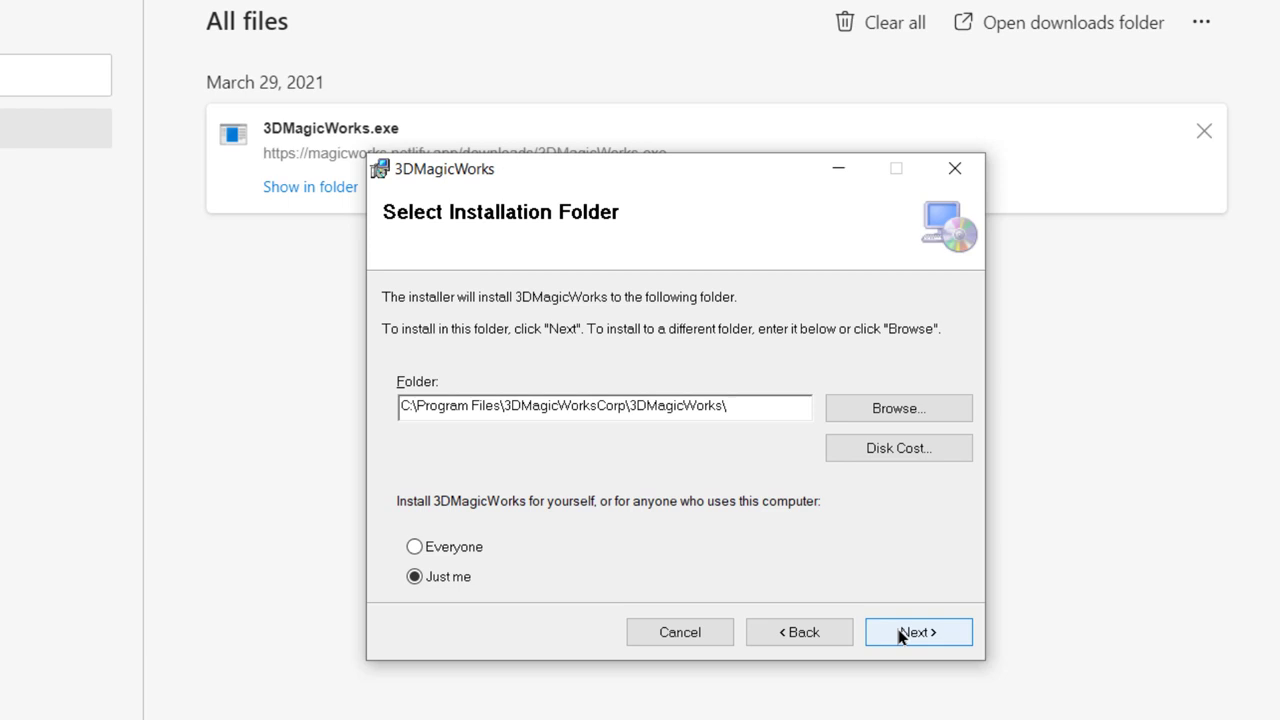
click(901, 636)
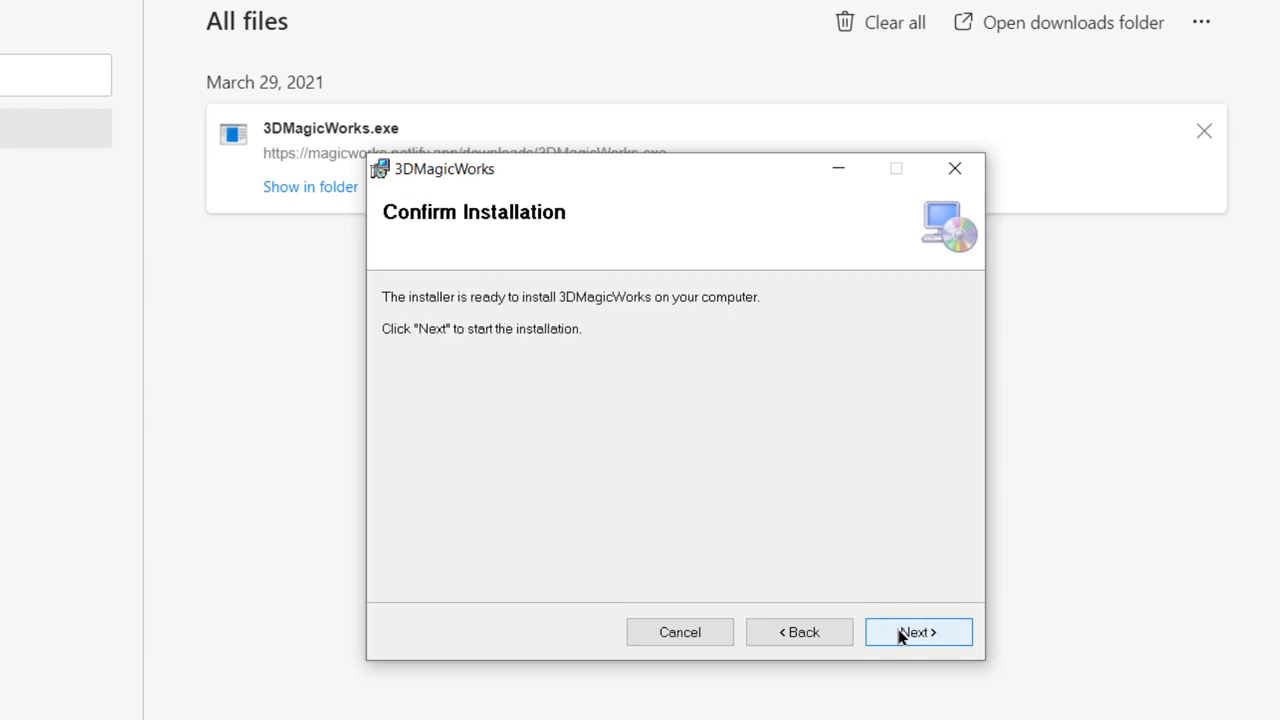
click(900, 636)
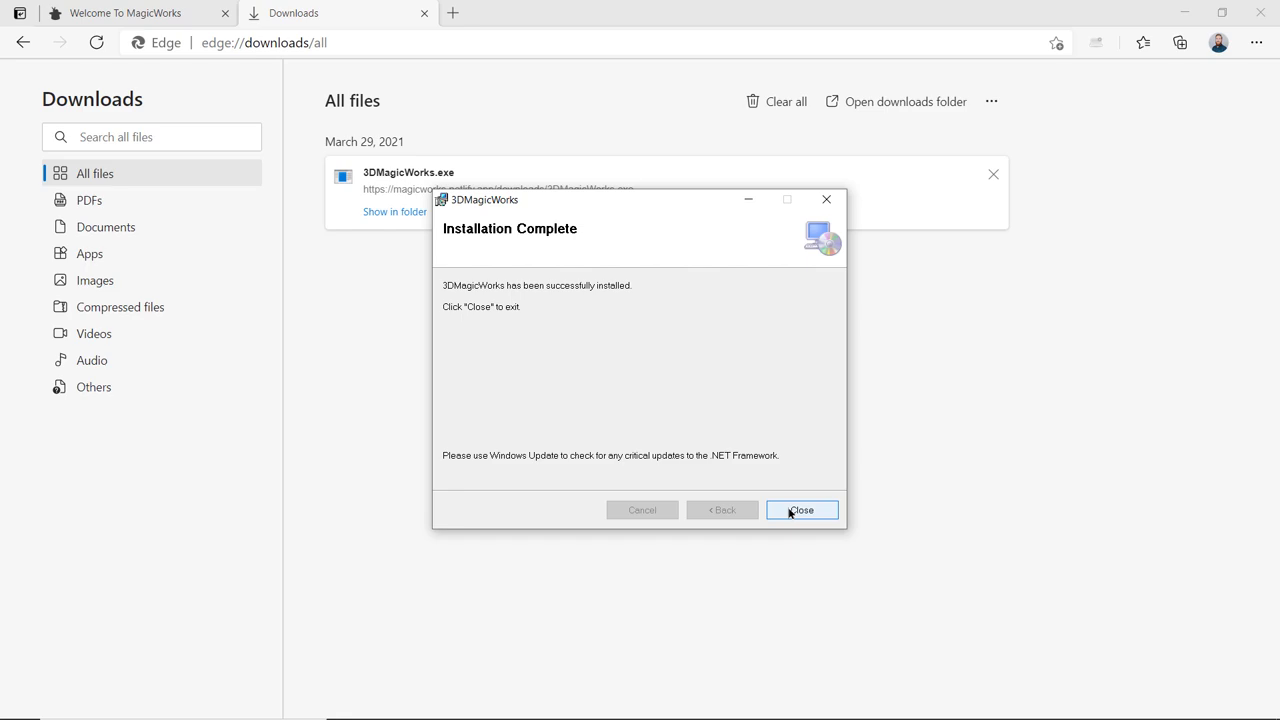
click(789, 512)
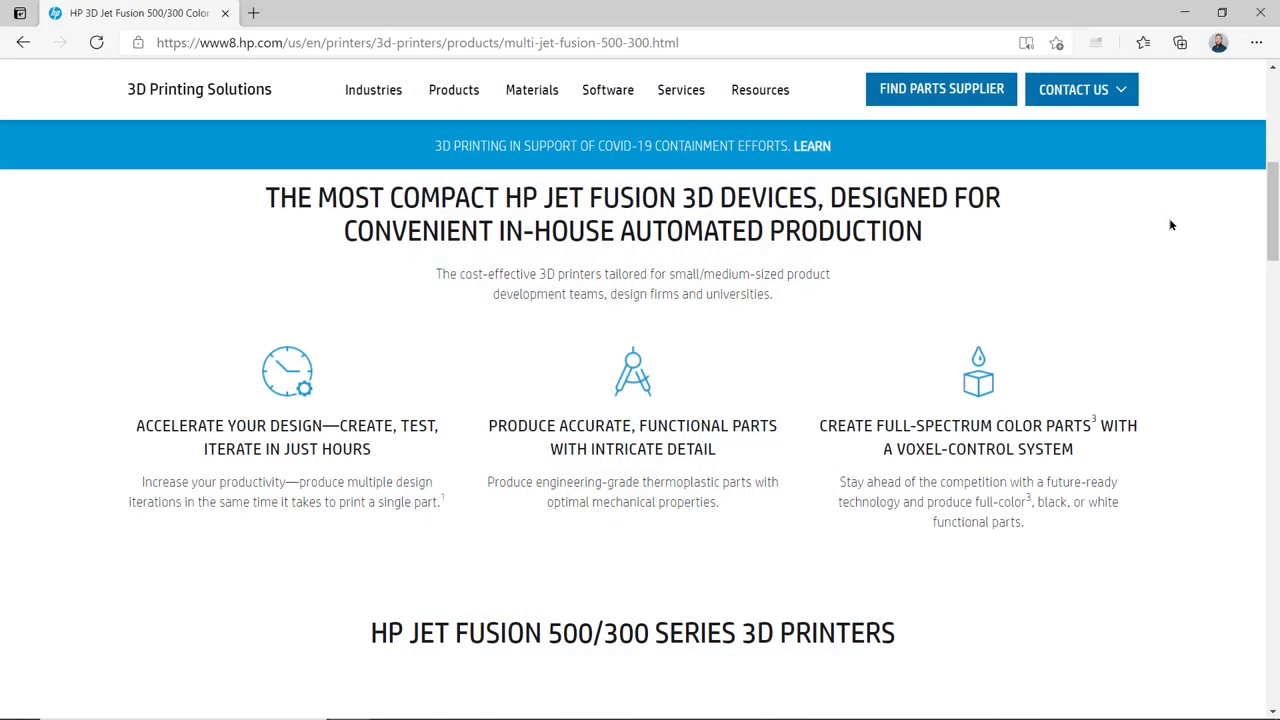
- Scroll the HP Jet Fusion 500/300 page down to the printer image
mouse_move(1169, 219)
middle_down()
mouse_move(1167, 269)
mouse_move(1173, 242)
middle_up()
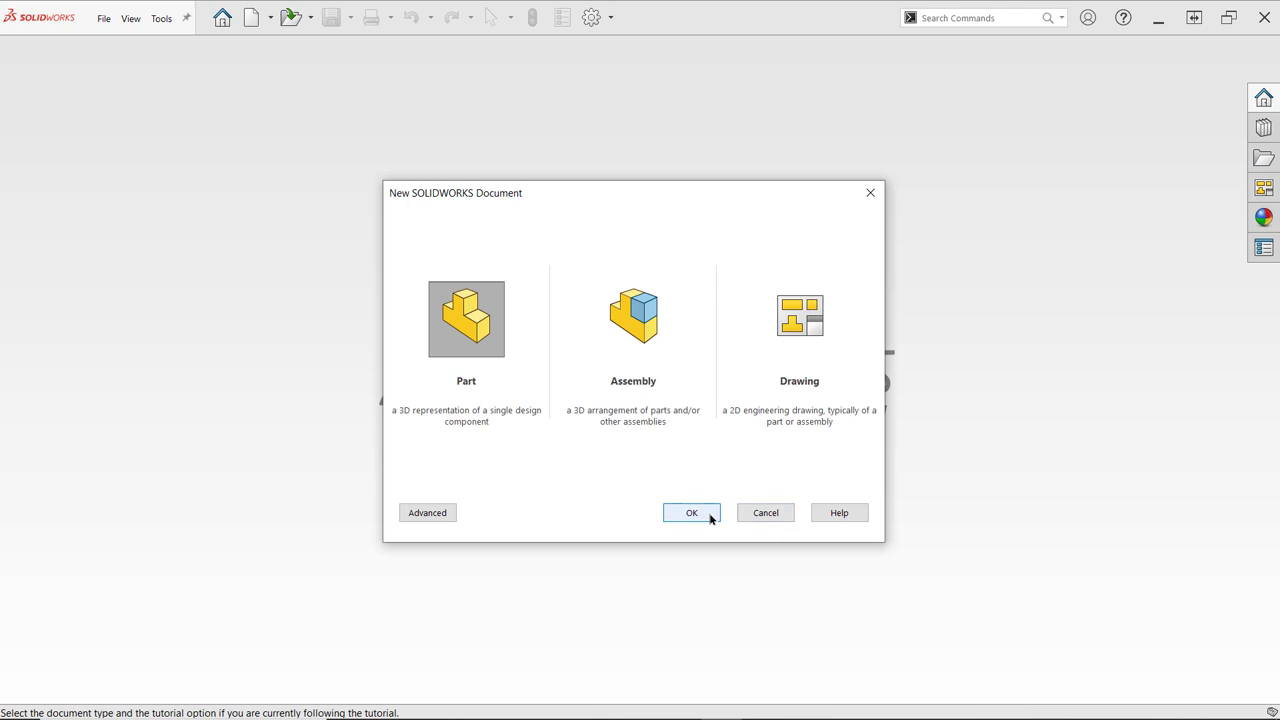
- Create a new part and tick 3DMagicWorks in the Add-Ins list
click(710, 516)
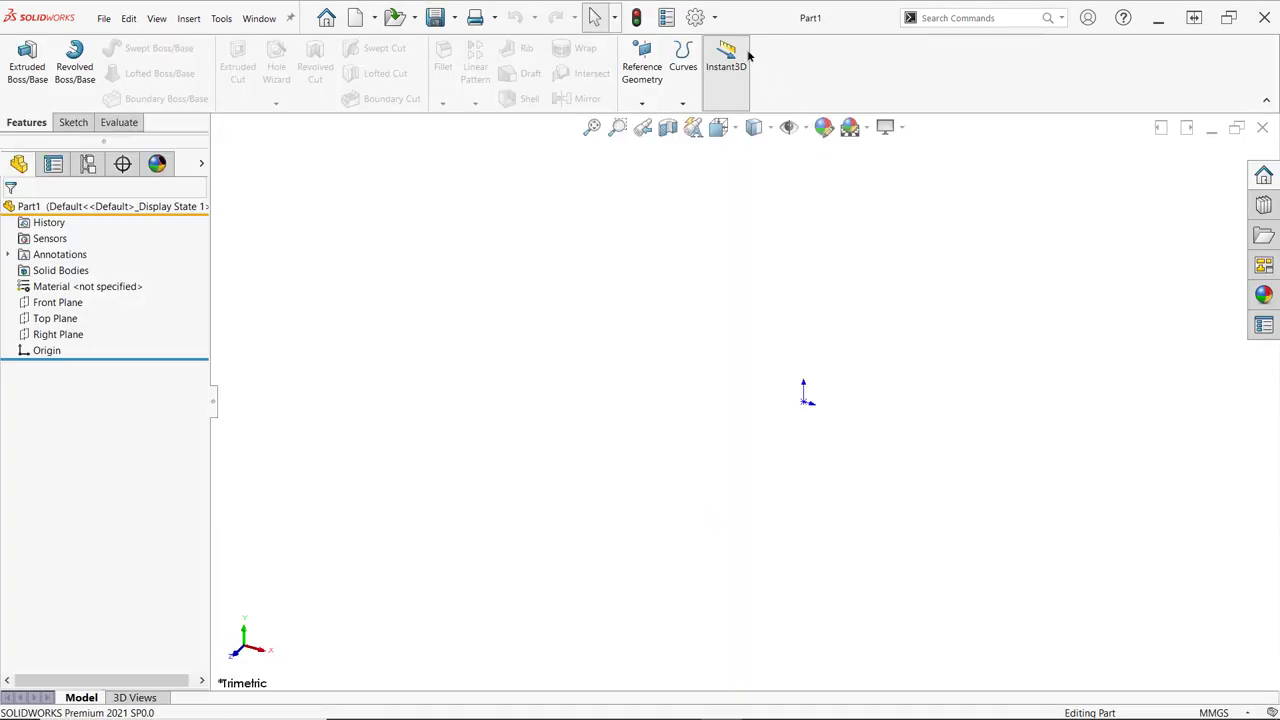
click(716, 18)
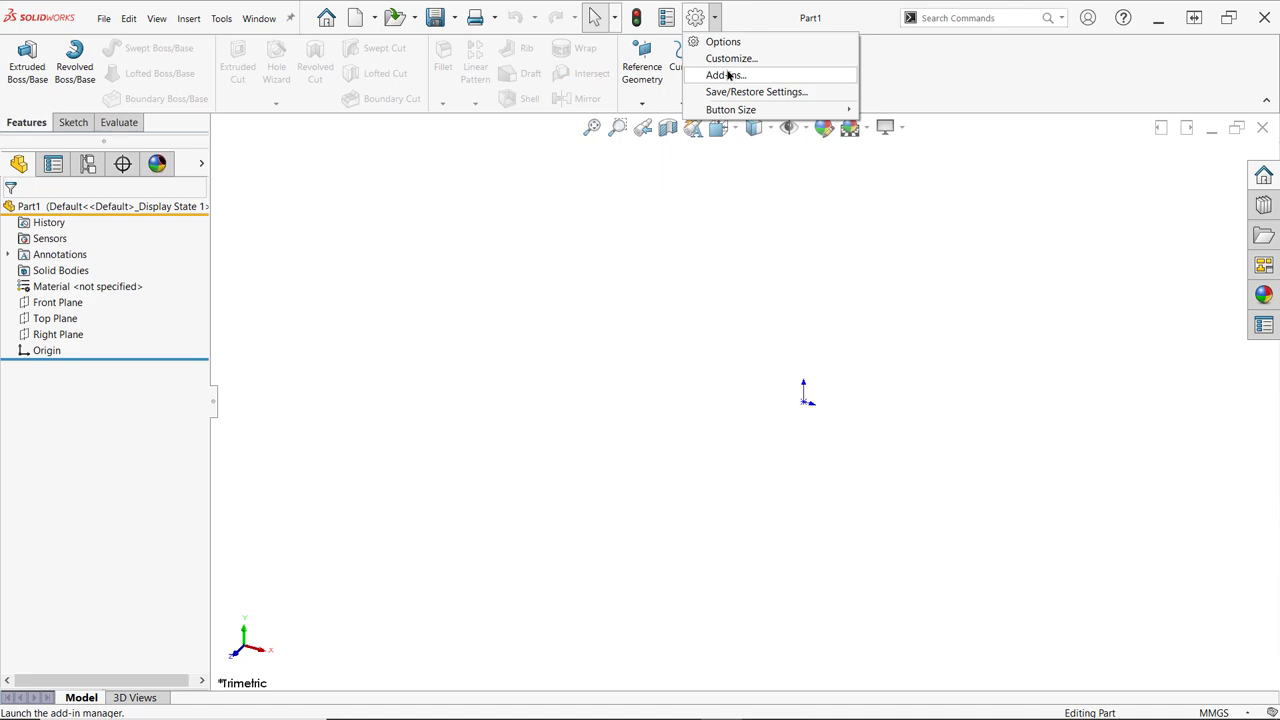
click(729, 75)
scroll(645, 304, down, 2)
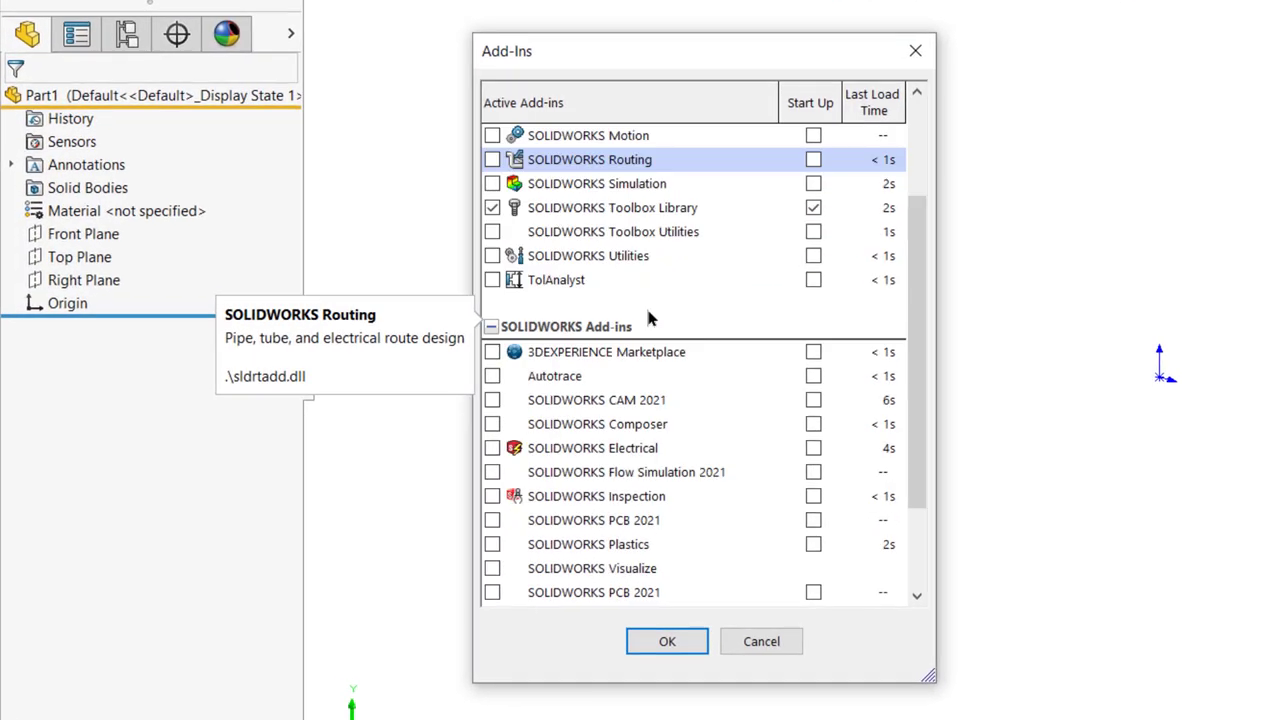
scroll(645, 343, down, 2)
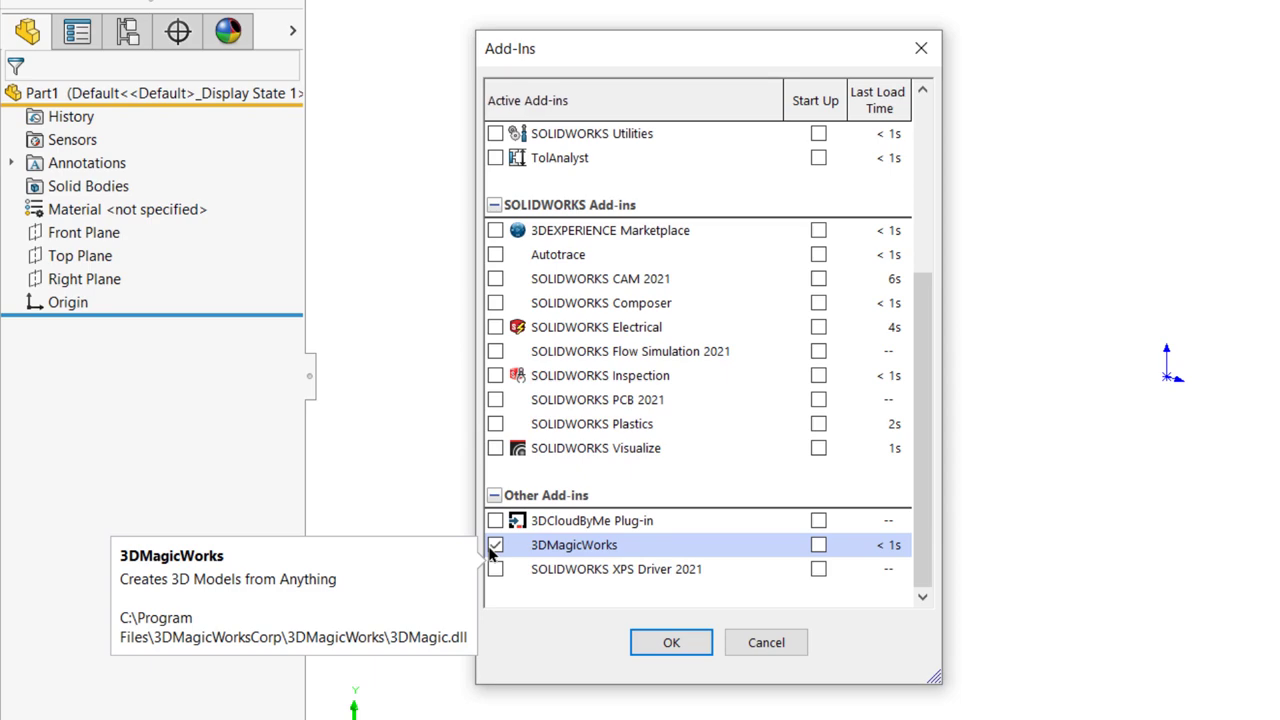
click(668, 641)
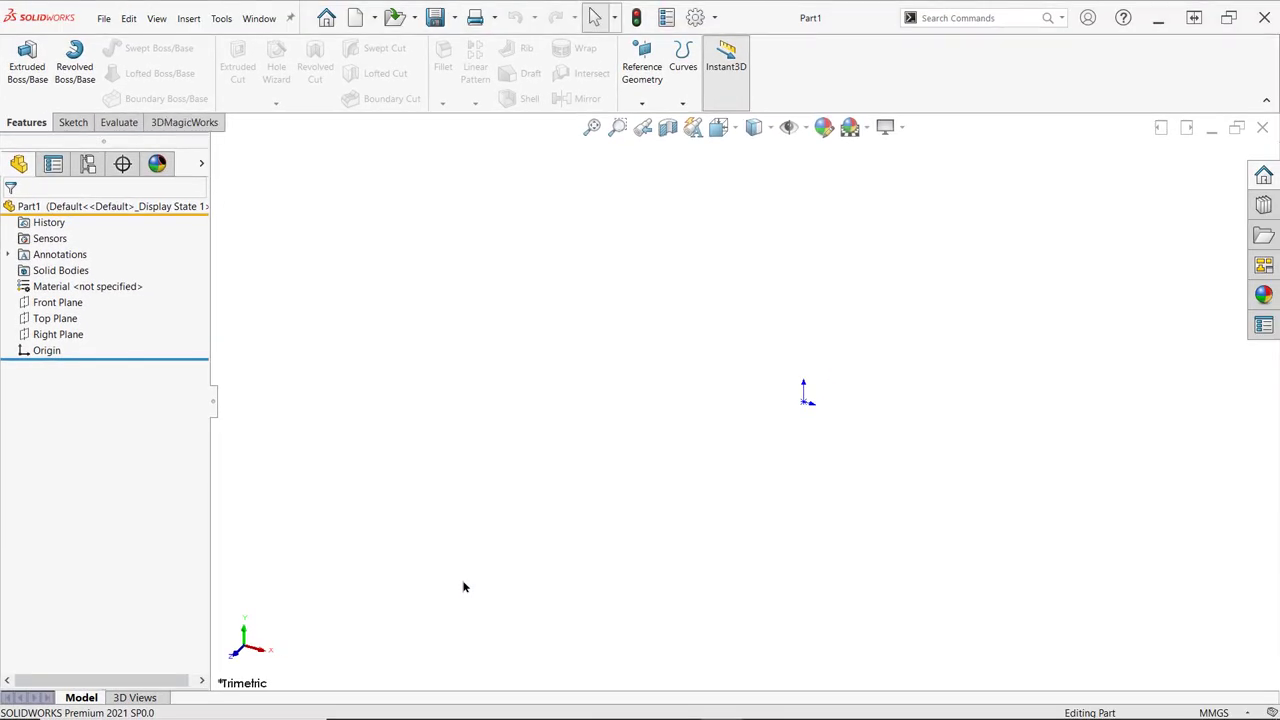
- Import Desktop\Sketch Picture.JPG through 3DMagicWorks Import Images
click(205, 123)
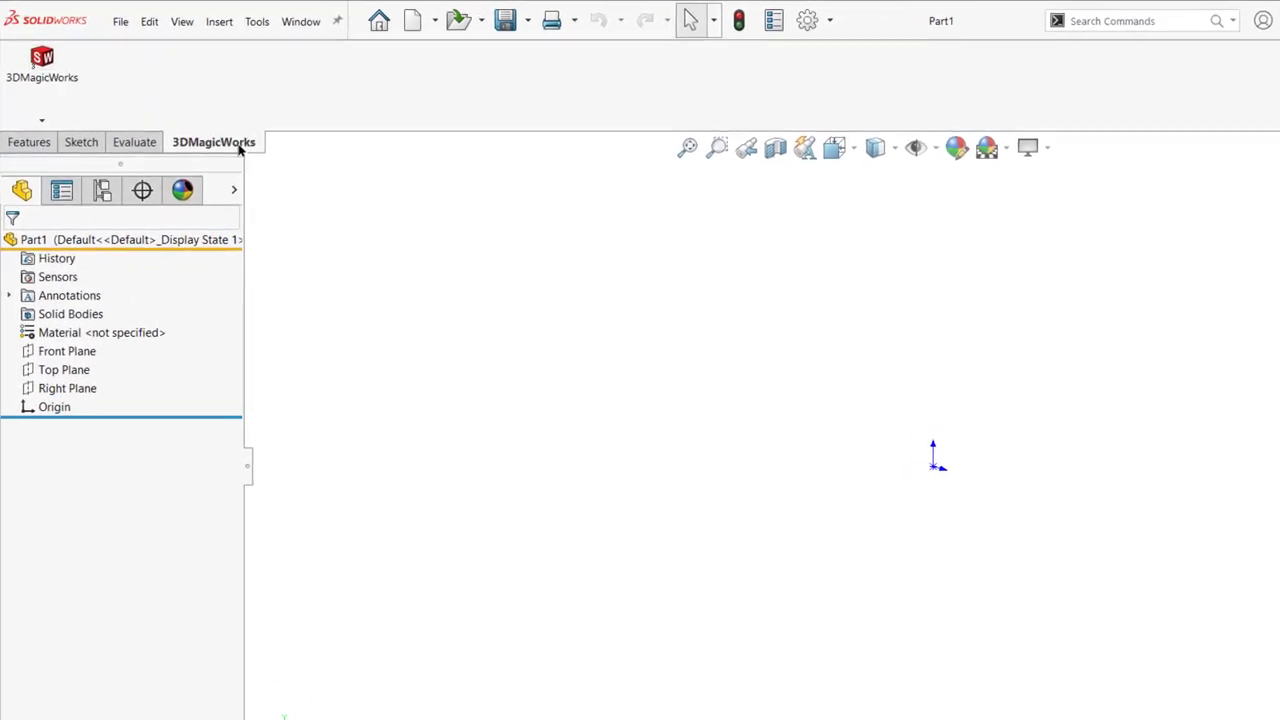
click(20, 133)
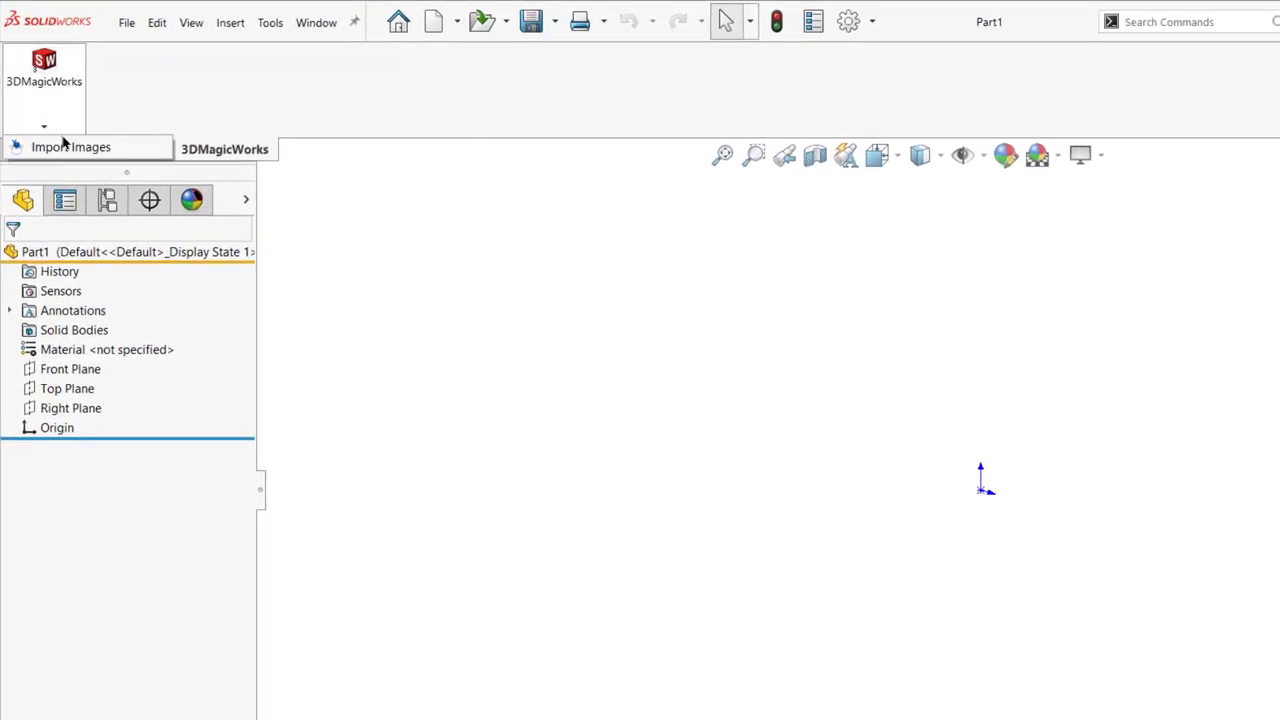
click(142, 150)
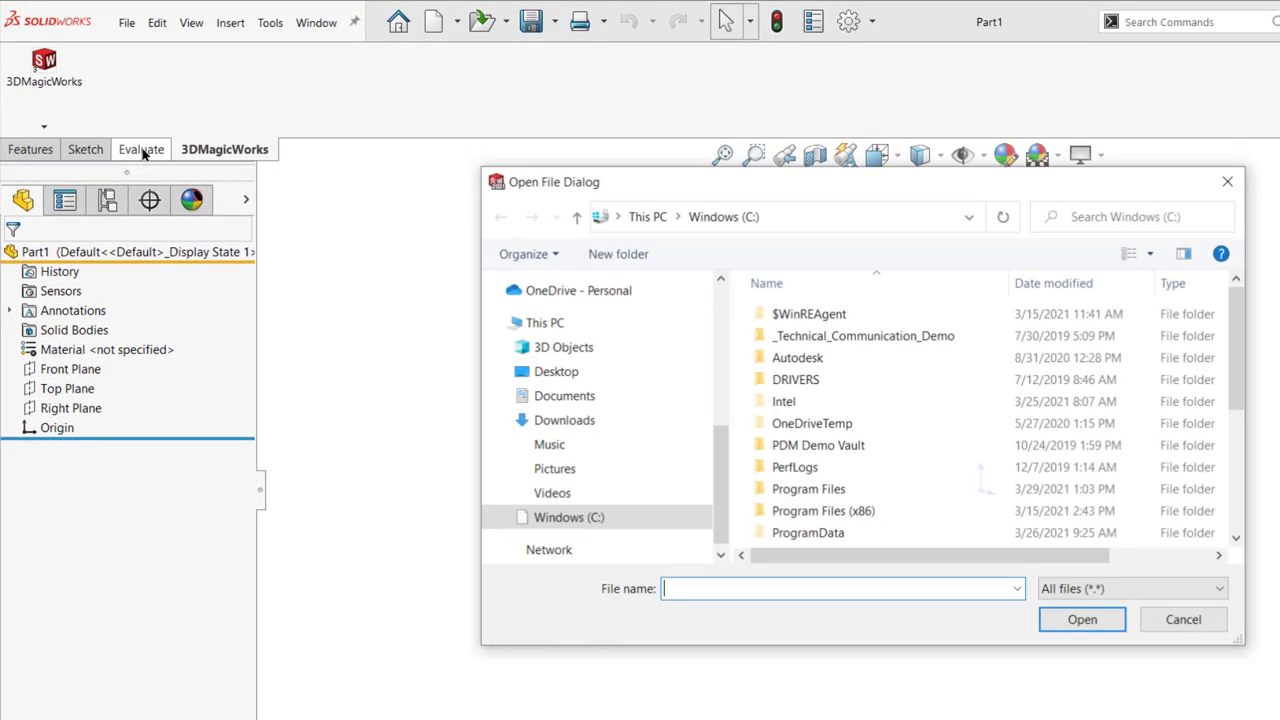
click(553, 371)
click(813, 344)
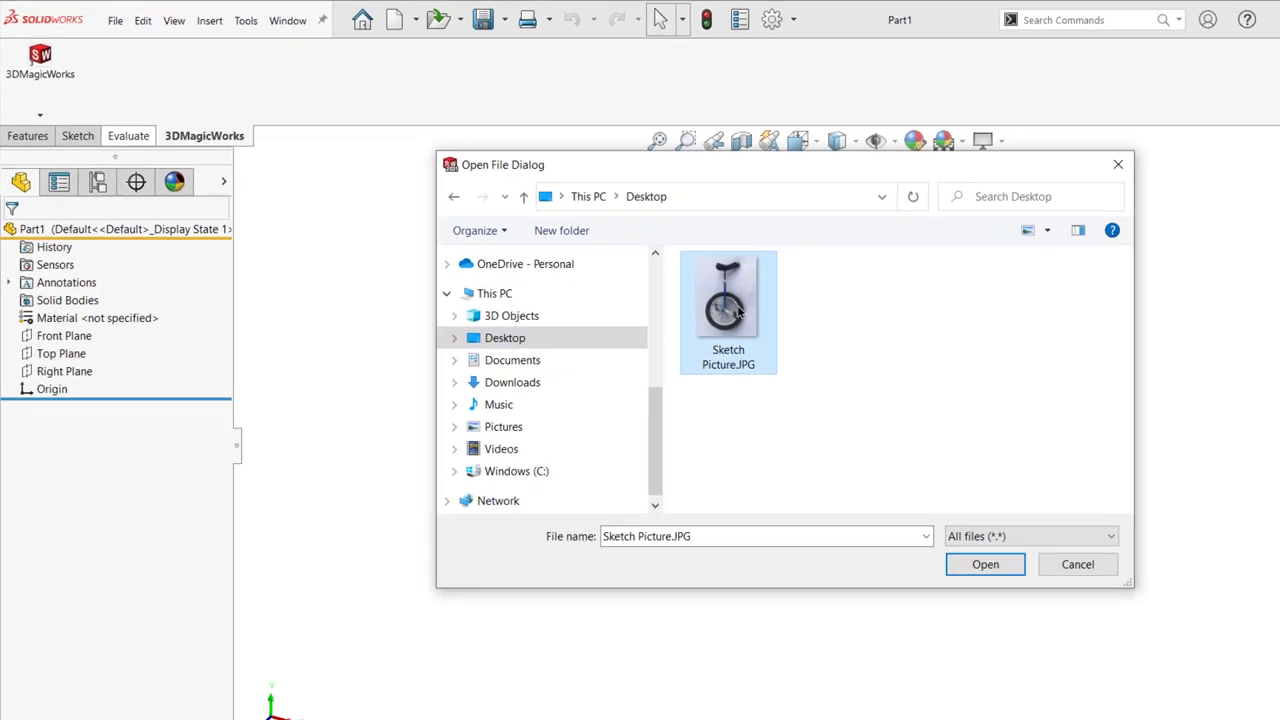
click(887, 508)
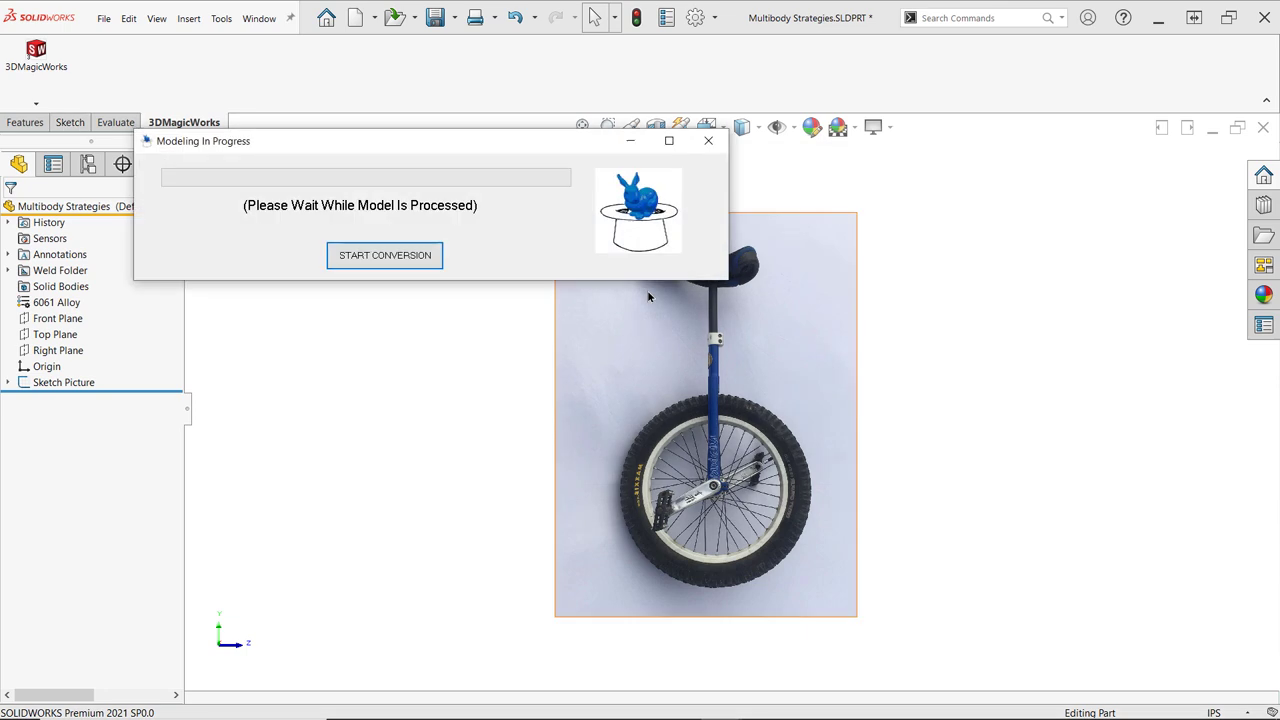
- Convert the unicycle photo into a 3D model and dismiss Import Completed
click(422, 257)
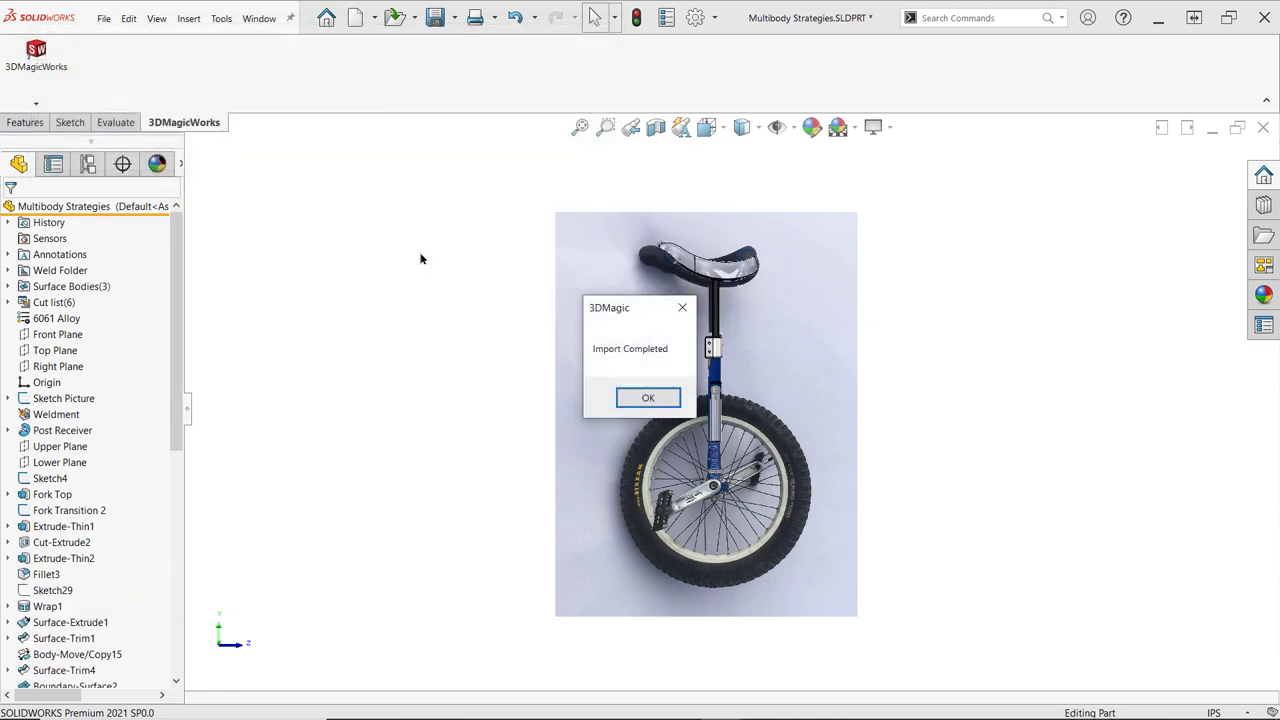
key(Return)
click(86, 414)
- Orbit to an angled view and roll the tree back to the fork features
click(155, 393)
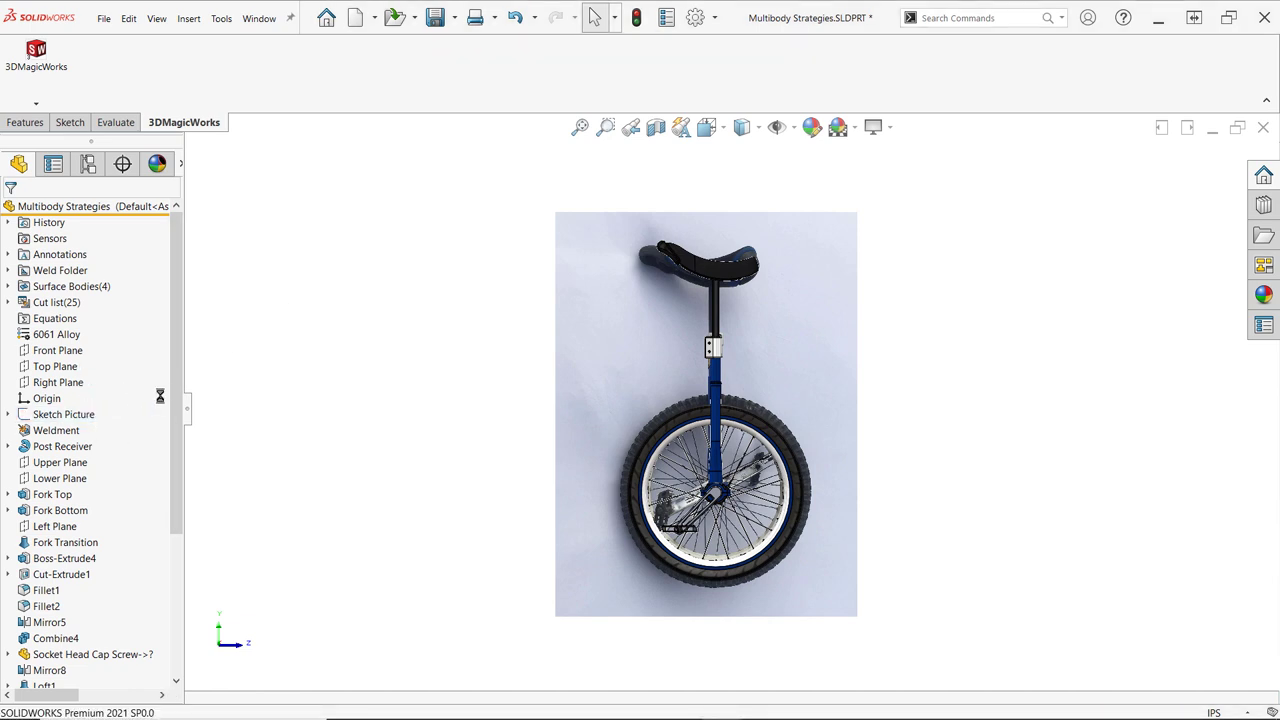
mouse_move(323, 400)
middle_down()
mouse_move(814, 386)
mouse_move(906, 400)
mouse_move(935, 447)
middle_up()
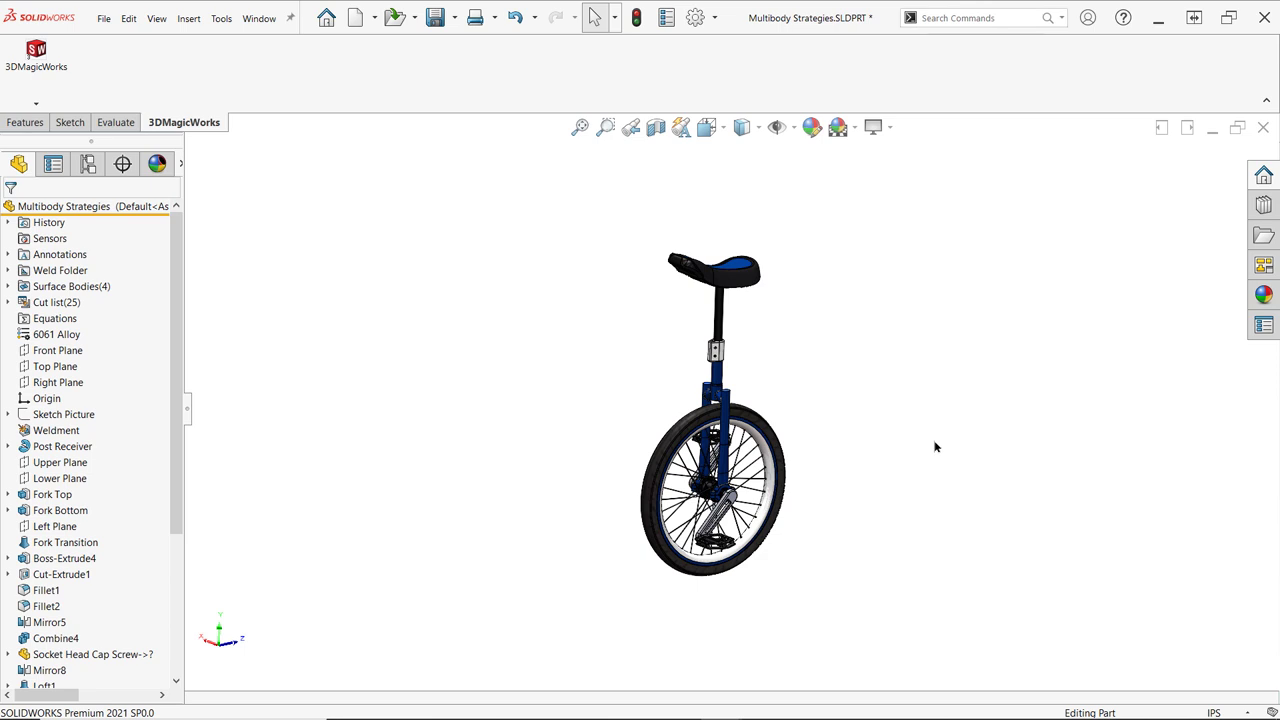
key(Down)
key(Down)
key(Down)
key(Down)
key(Down)
key(Down)
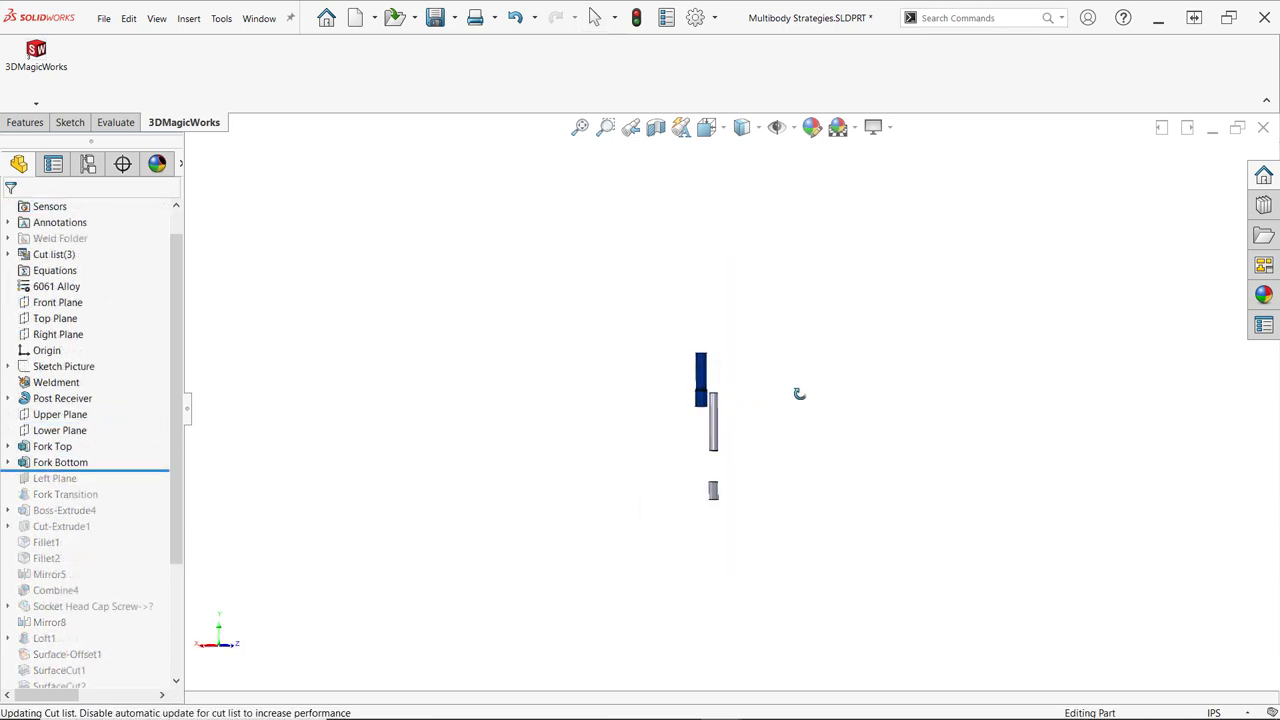
mouse_move(90, 468)
mouse_down()
mouse_move(137, 494)
mouse_move(109, 591)
mouse_up()
key(Down)
key(Down)
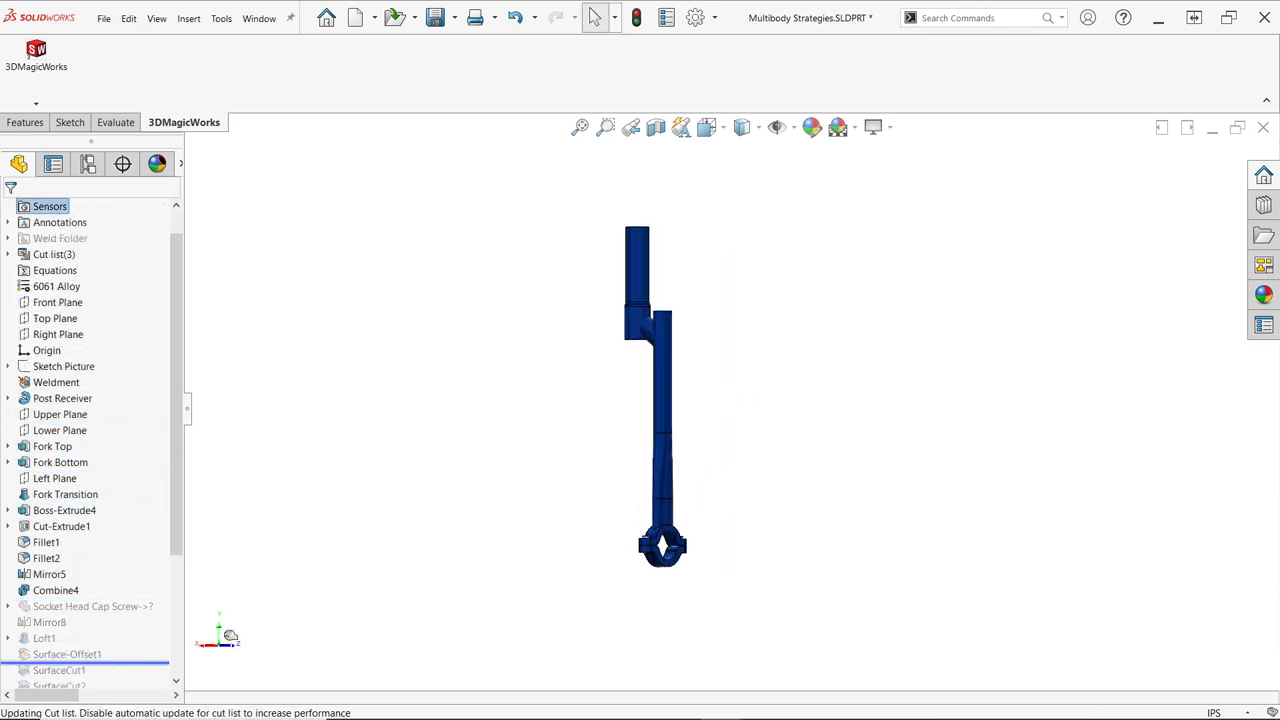
- Roll forward through all features and view the complete unicycle wheel face-on
scroll(90, 450, down, 3)
drag(151, 526, 100, 630)
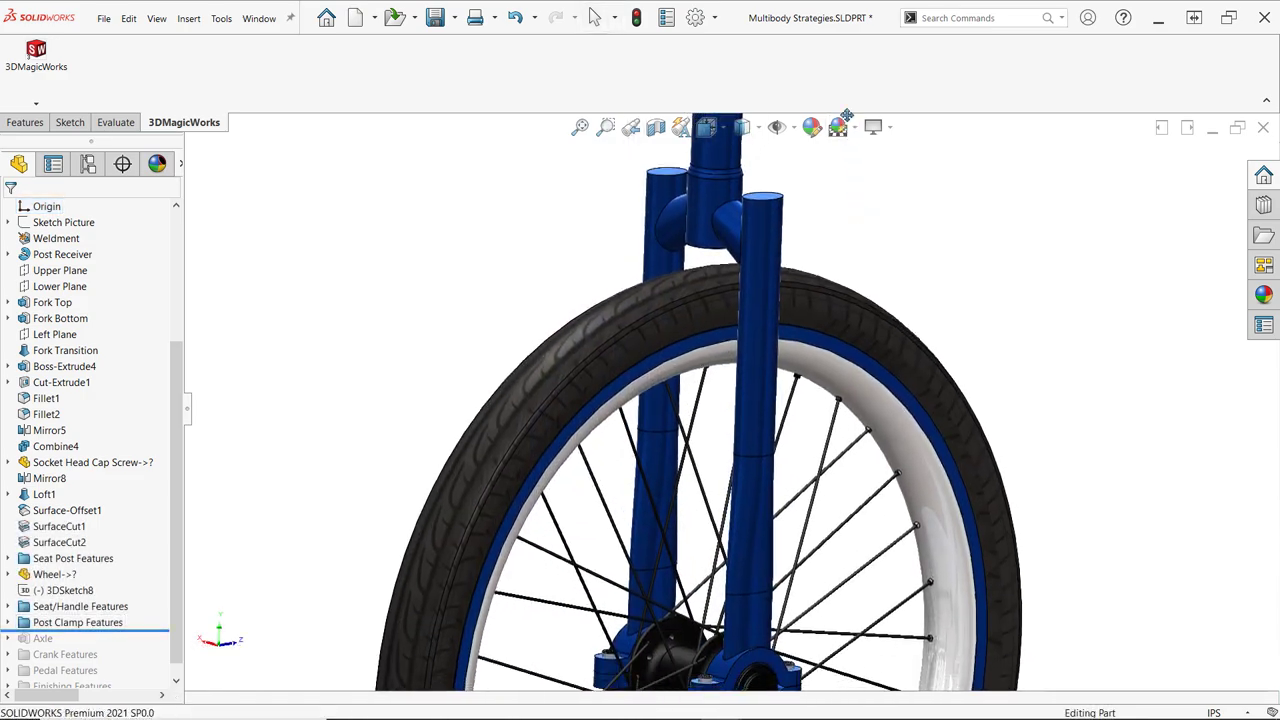
mouse_move(1134, 611)
middle_down()
mouse_move(1154, 400)
mouse_move(1146, 297)
mouse_move(946, 272)
mouse_move(800, 285)
middle_up()
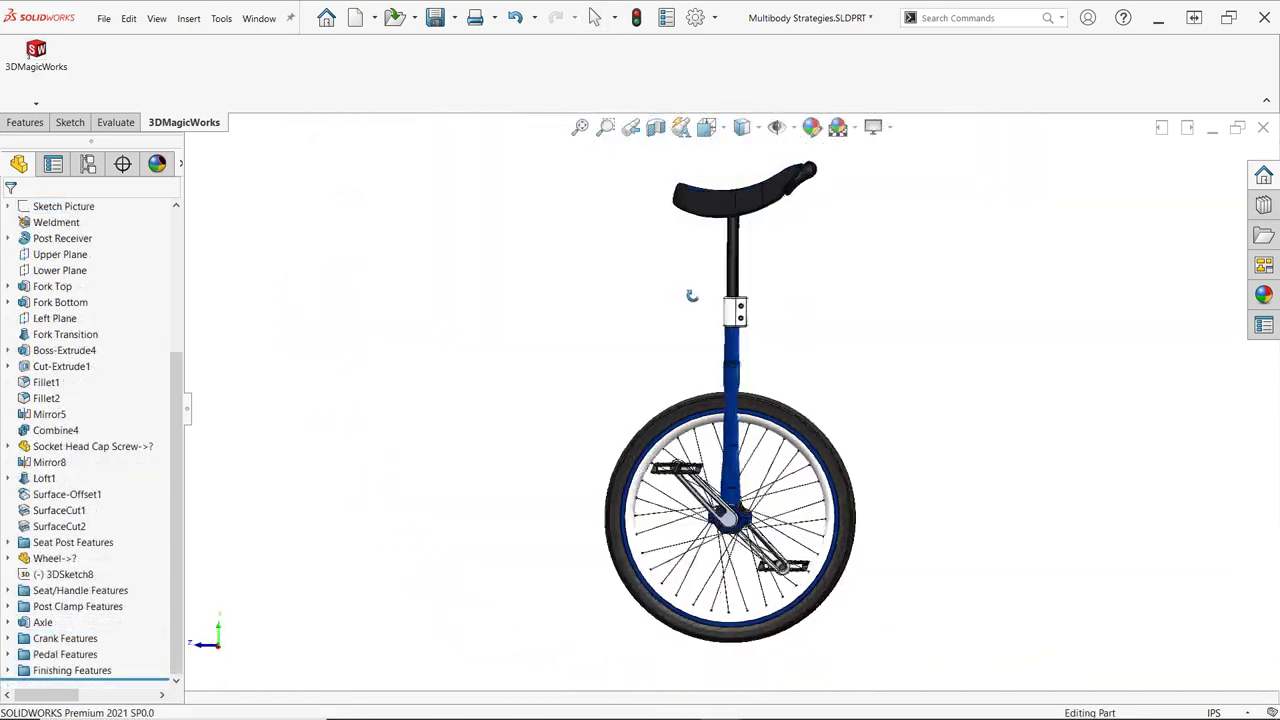